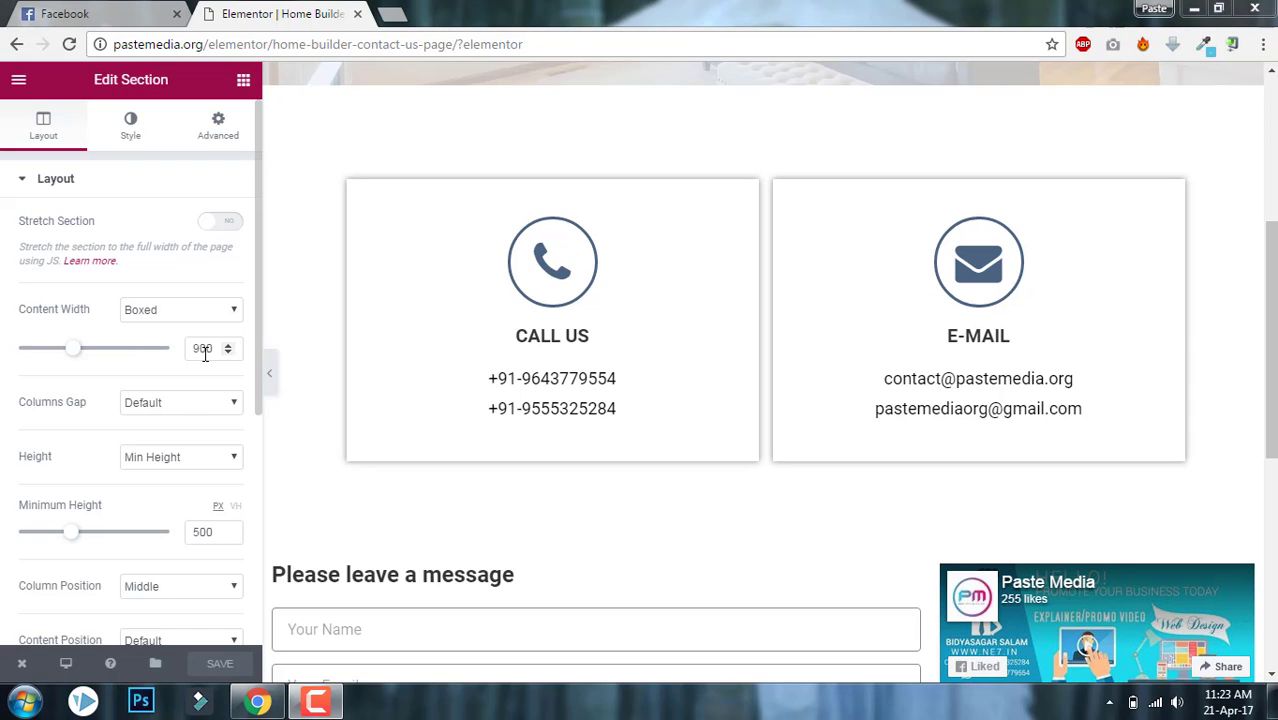
# Preview the contact page without the editing panel, from the contact boxes to the message form
pyautogui.click(270, 372)
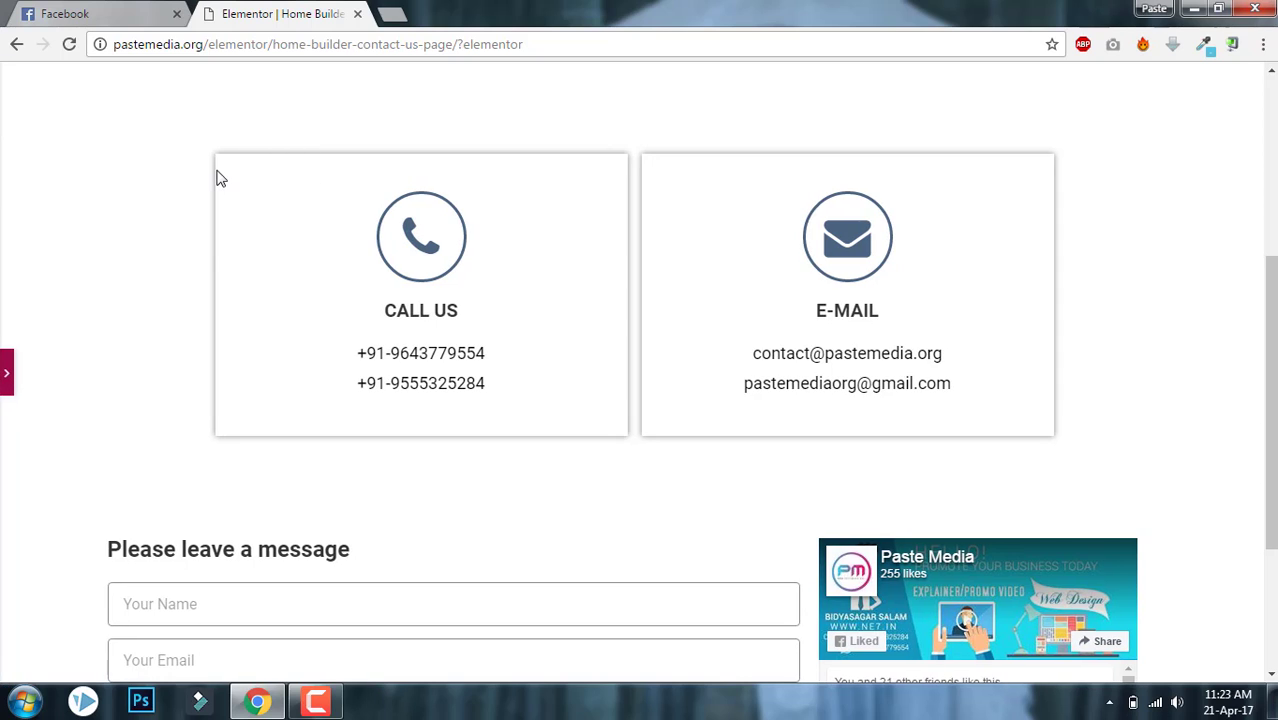
pyautogui.scroll(-1, 640, 400)
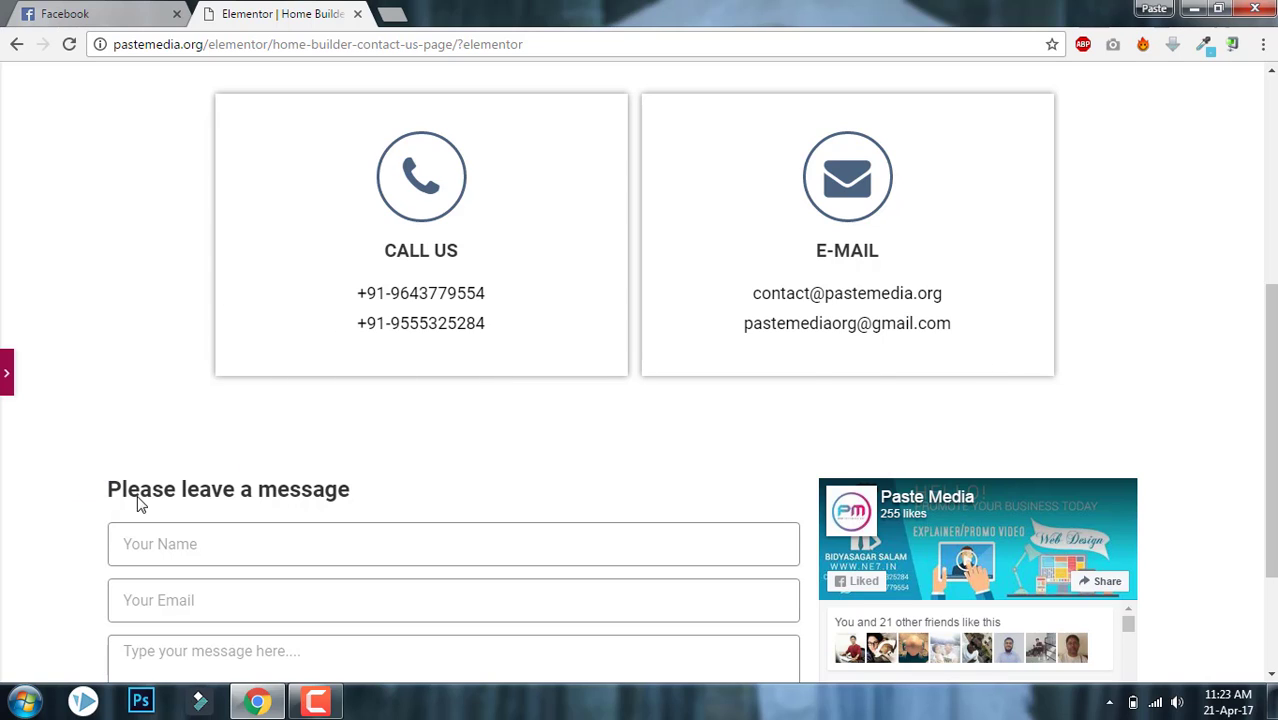
pyautogui.scroll(-1, 110, 450)
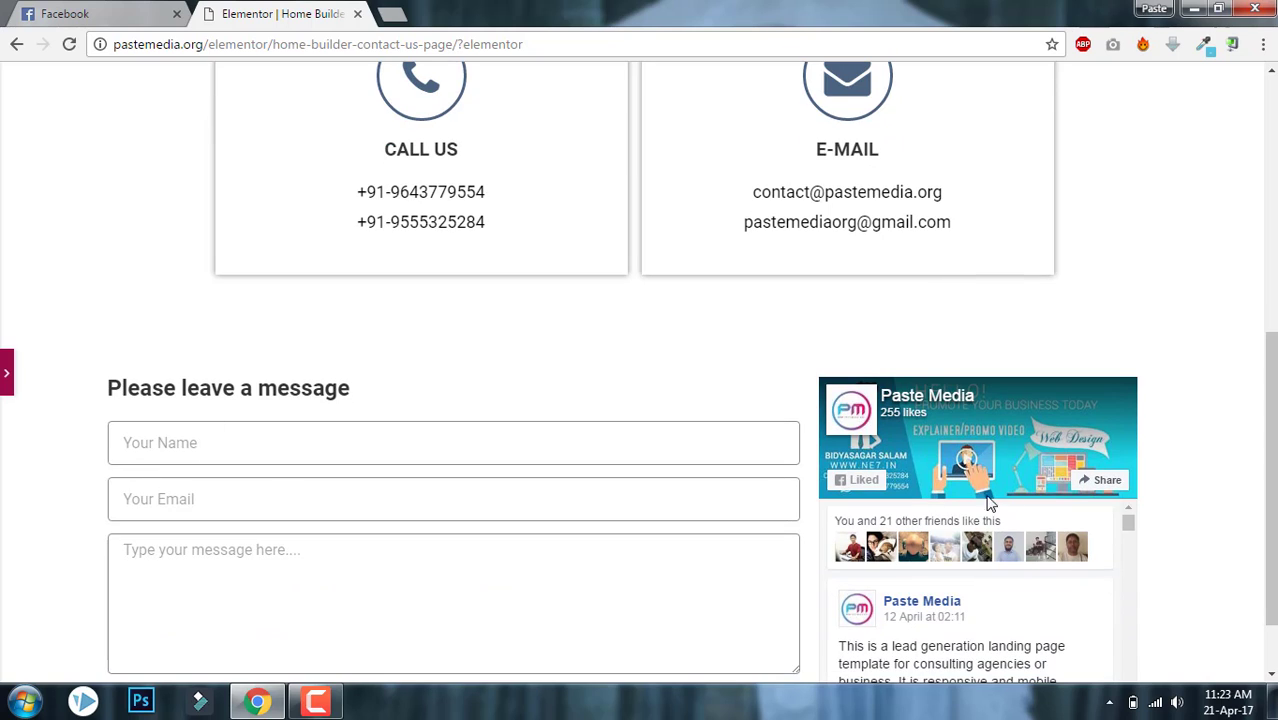
pyautogui.scroll(3, 1262, 345)
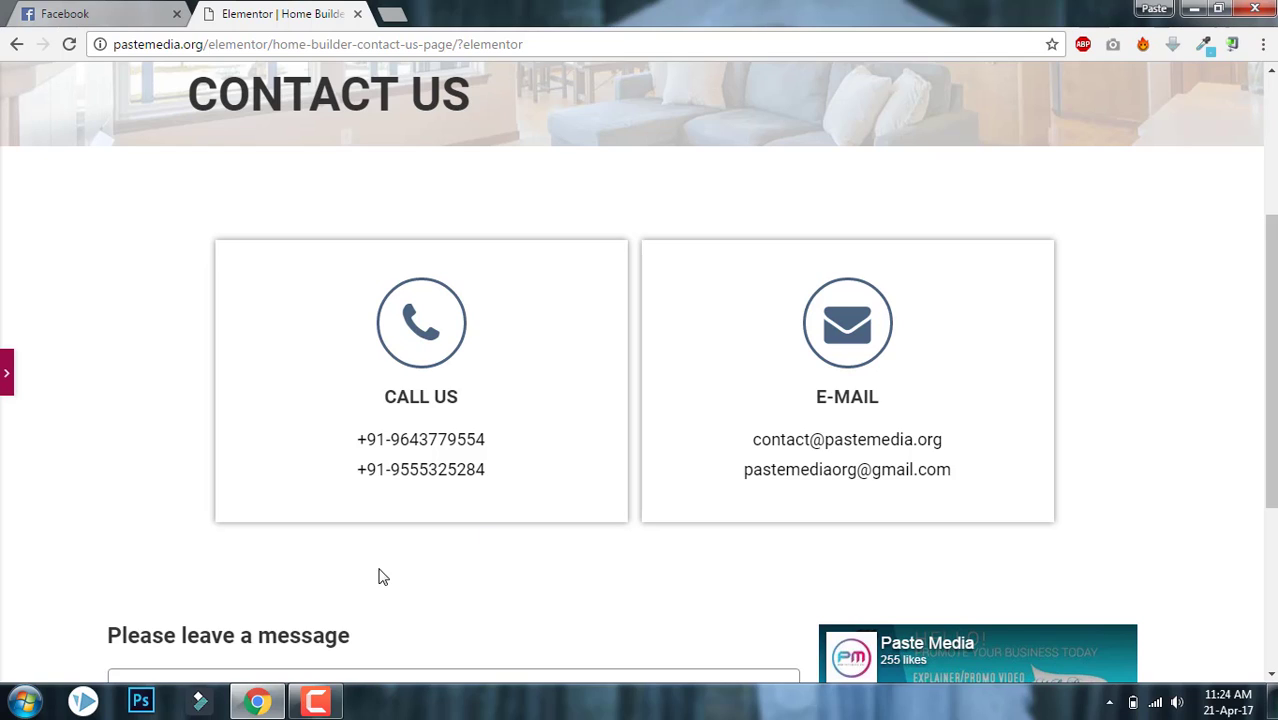
# Set the contact boxes section's boxed content width to 800 and preview it against the message form below
pyautogui.click(7, 371)
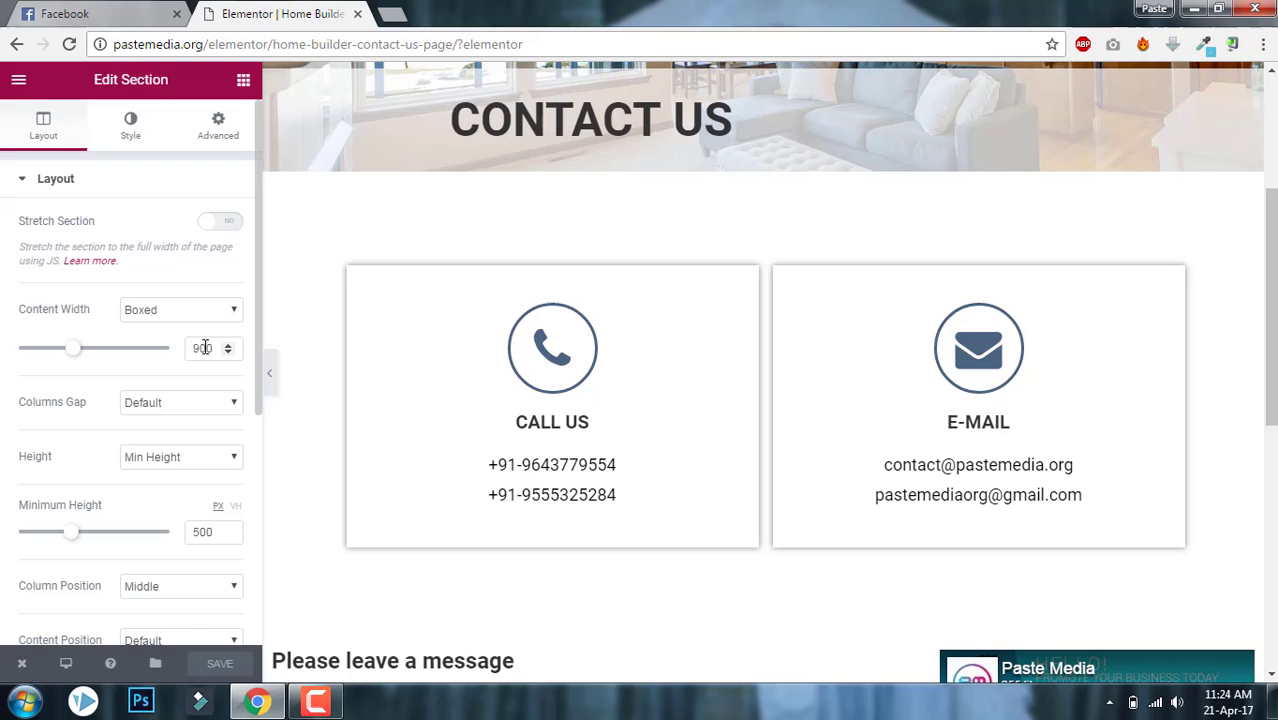
pyautogui.moveTo(196, 348); pyautogui.dragTo(216, 350)
pyautogui.write('800')
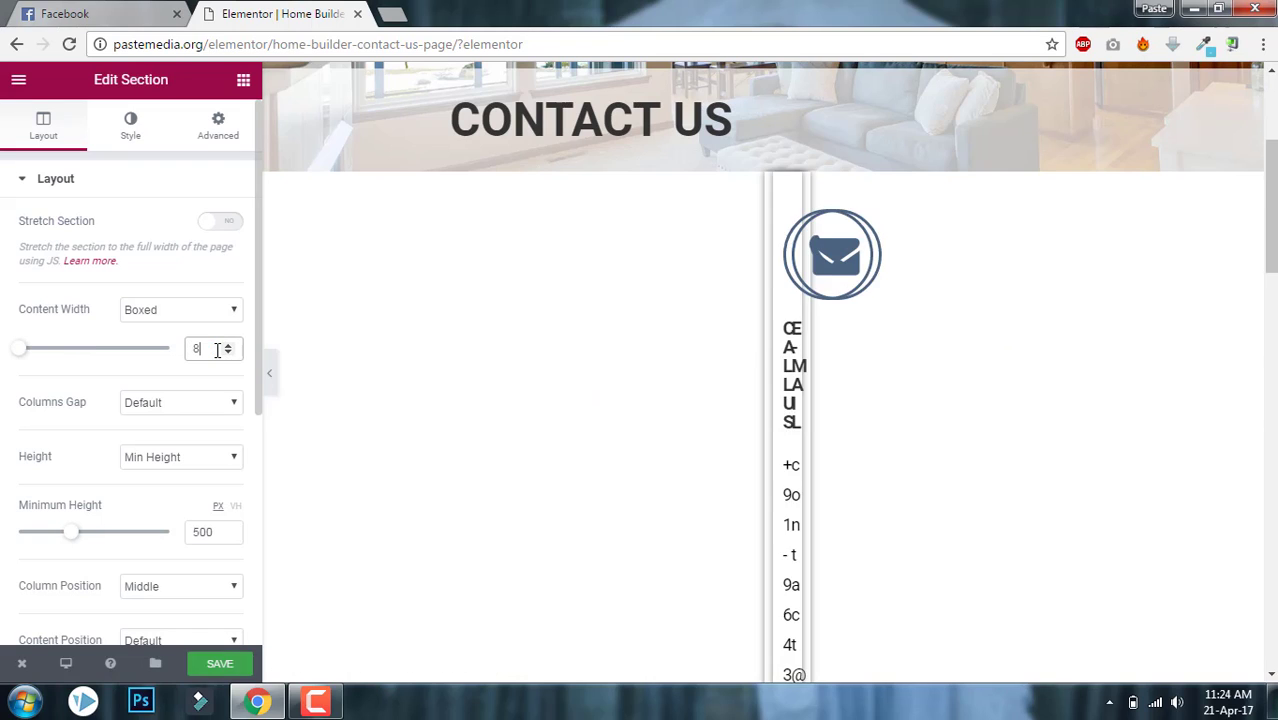
pyautogui.click(272, 370)
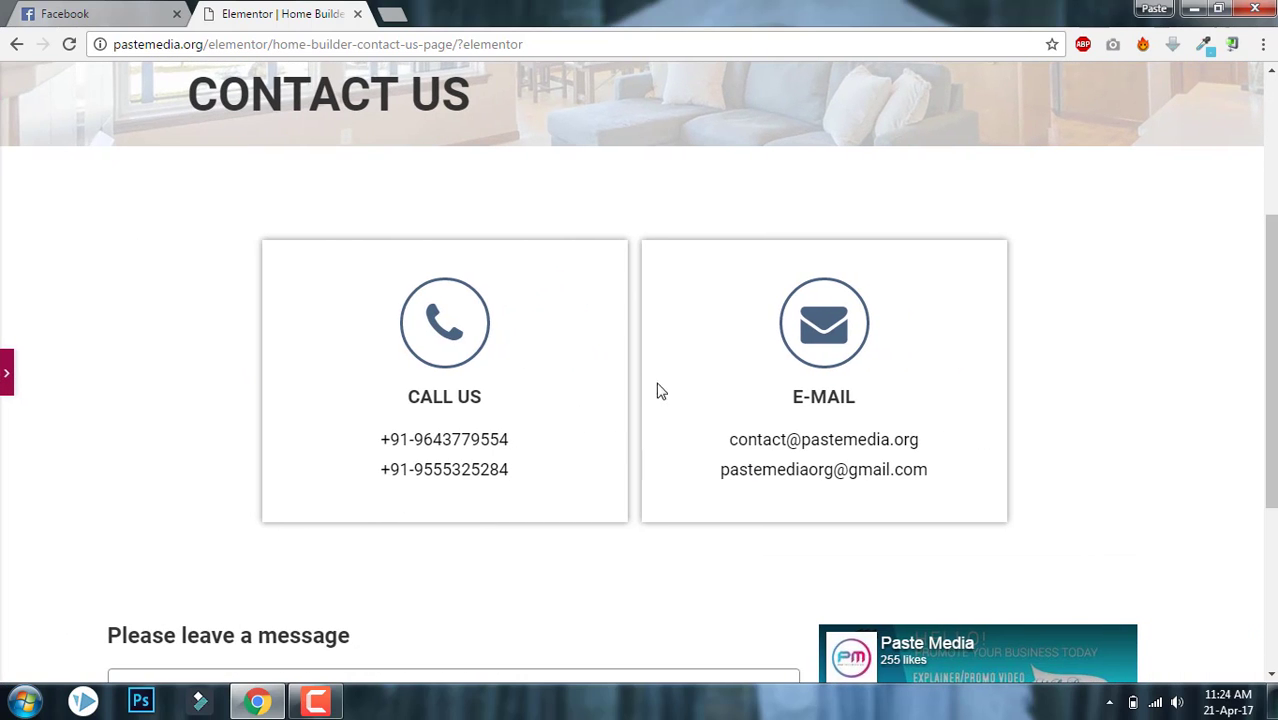
pyautogui.scroll(-1, 1270, 360)
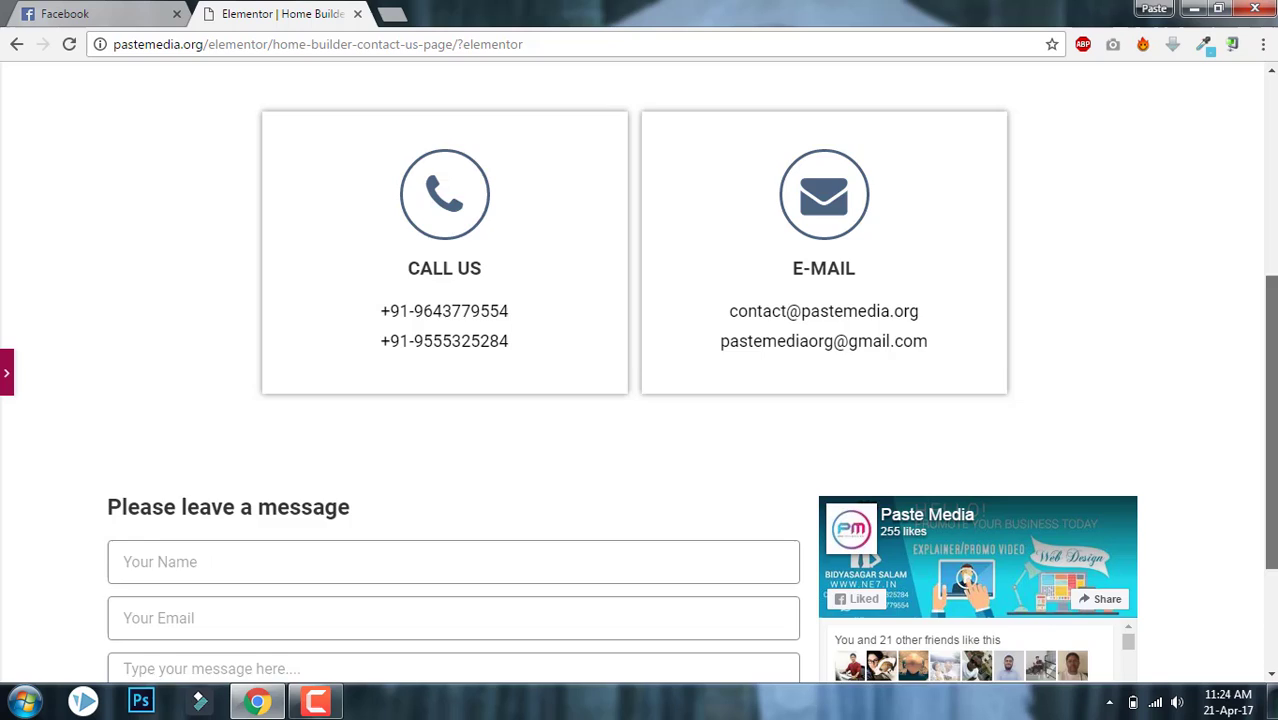
pyautogui.scroll(1, 1270, 360)
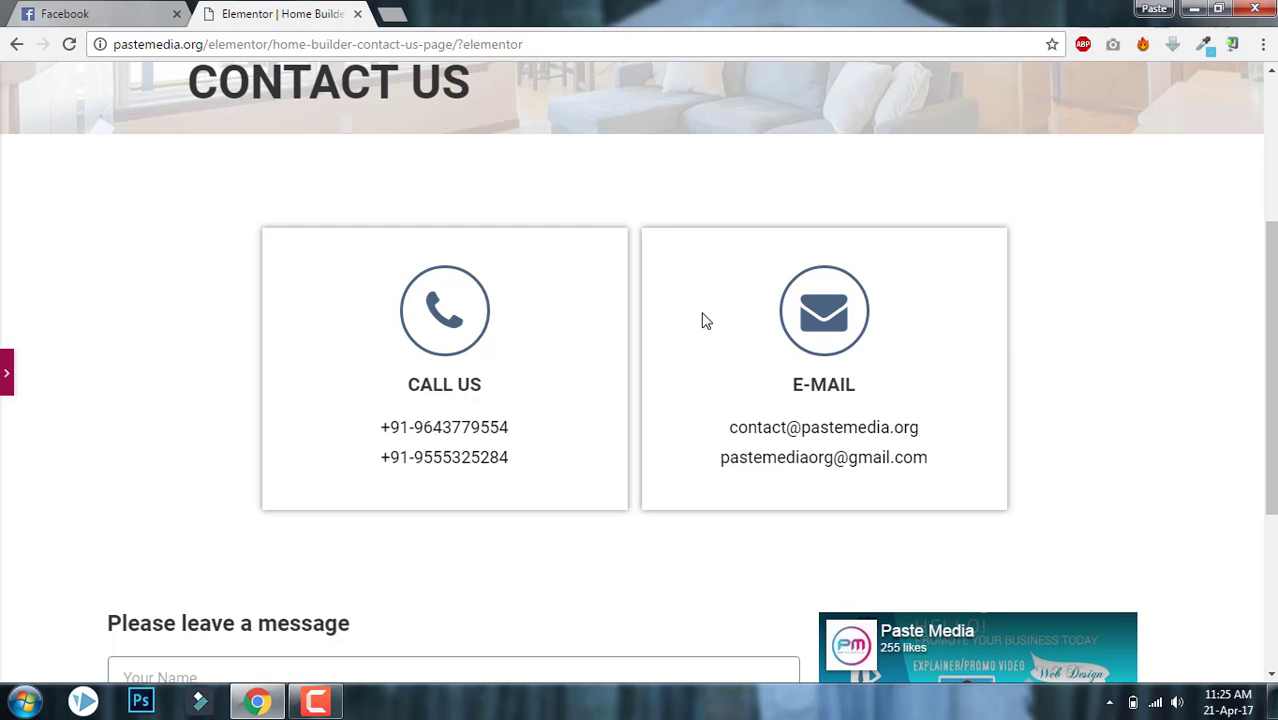
# Dismiss the Windows color scheme prompt and preview the contact boxes without the editing panel
pyautogui.click(5, 376)
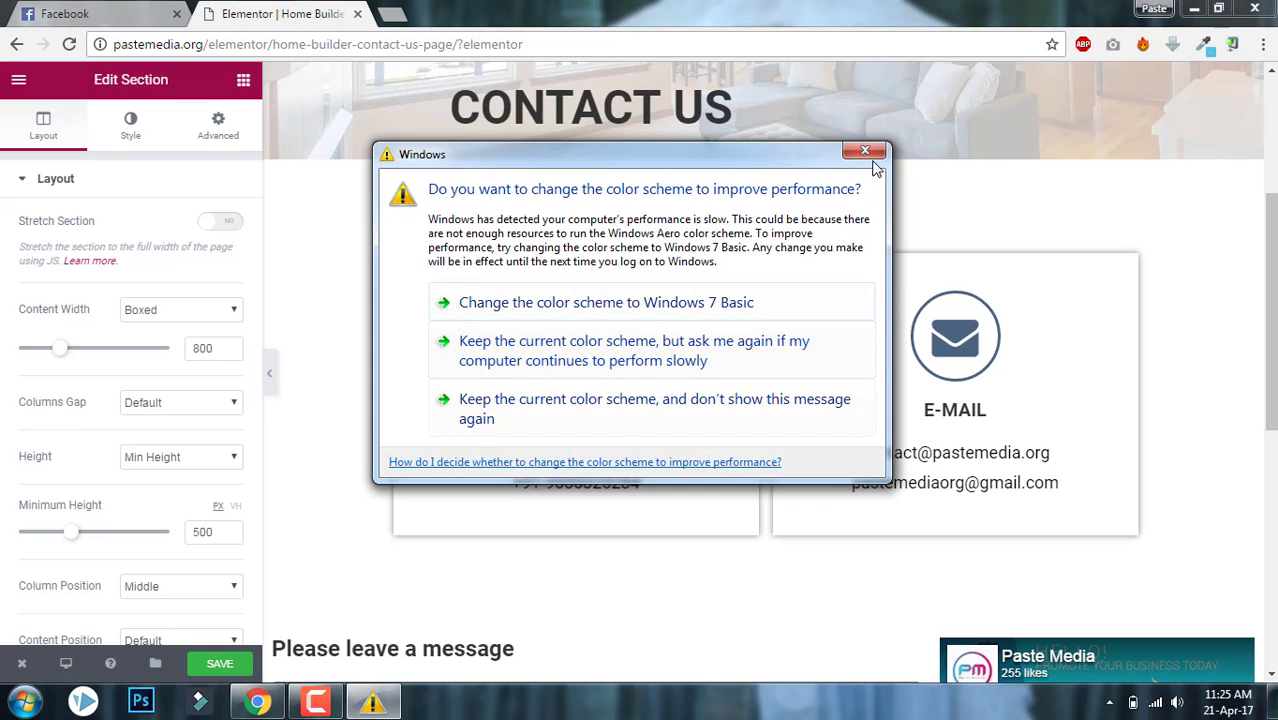
pyautogui.click(866, 153)
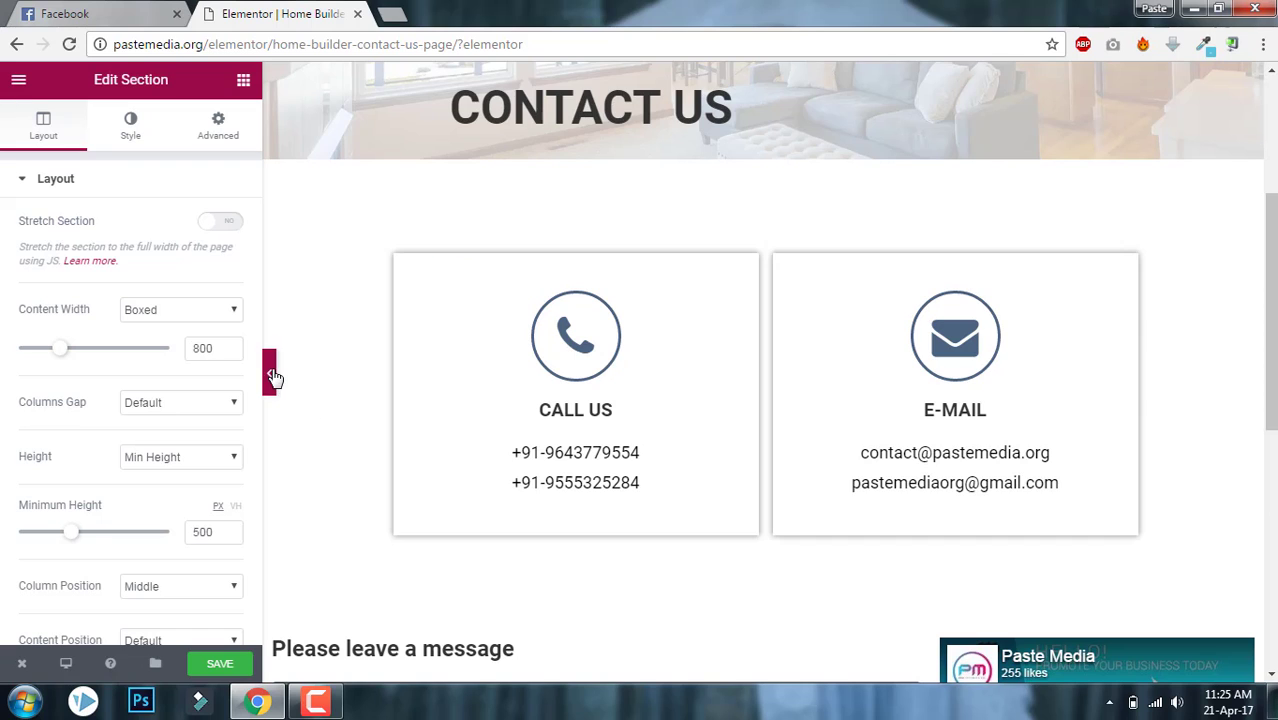
pyautogui.click(270, 376)
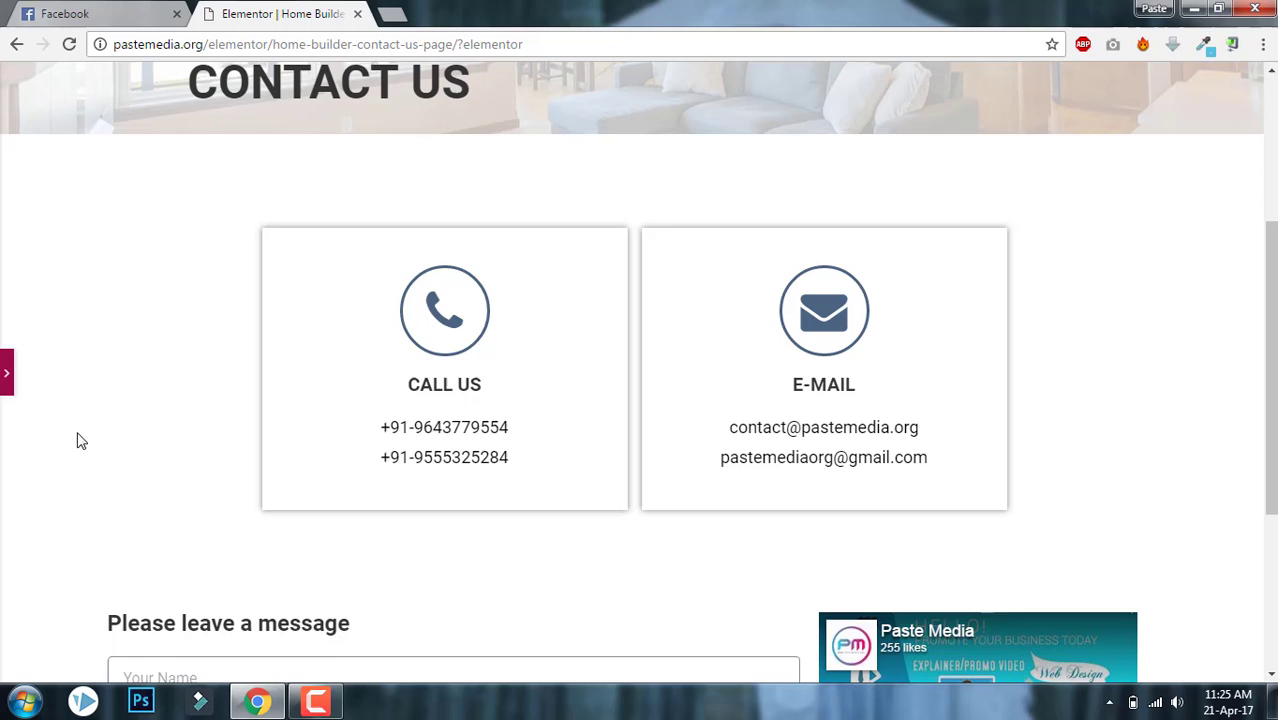
# Try the contact section's content width at the slider's maximum of 1600 and minimum of 500
pyautogui.click(6, 374)
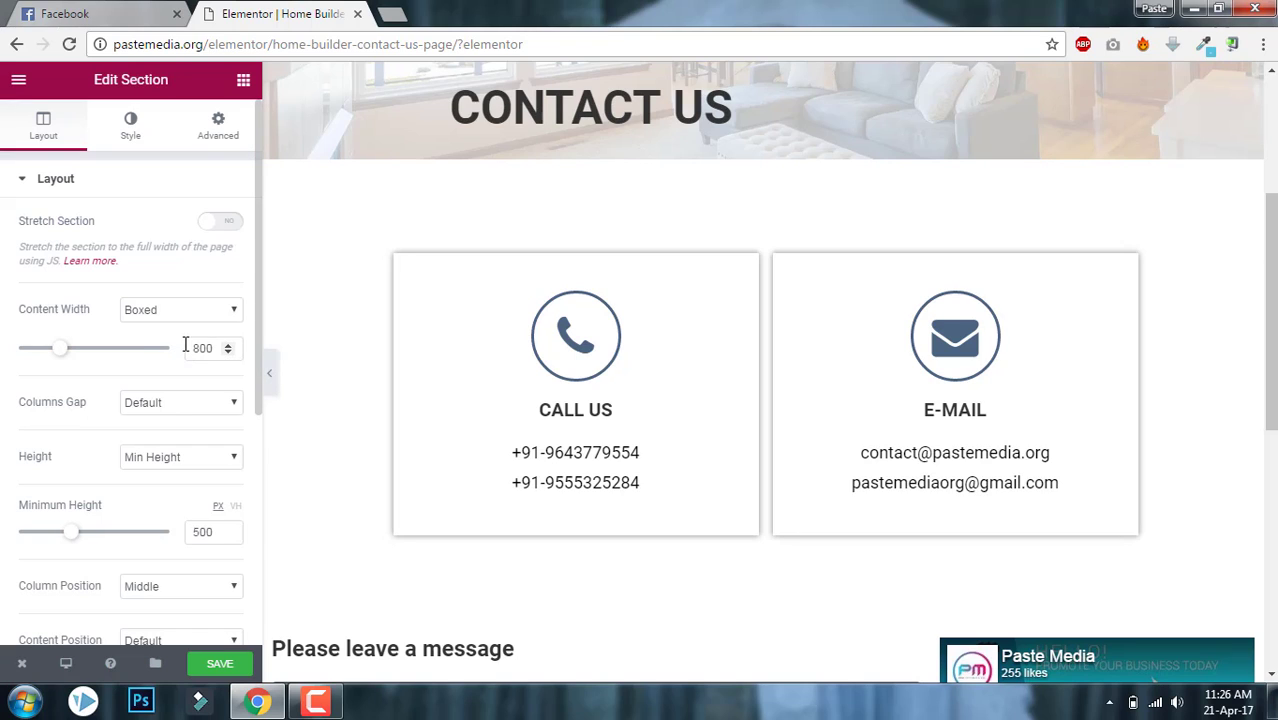
pyautogui.moveTo(57, 350); pyautogui.dragTo(170, 355)
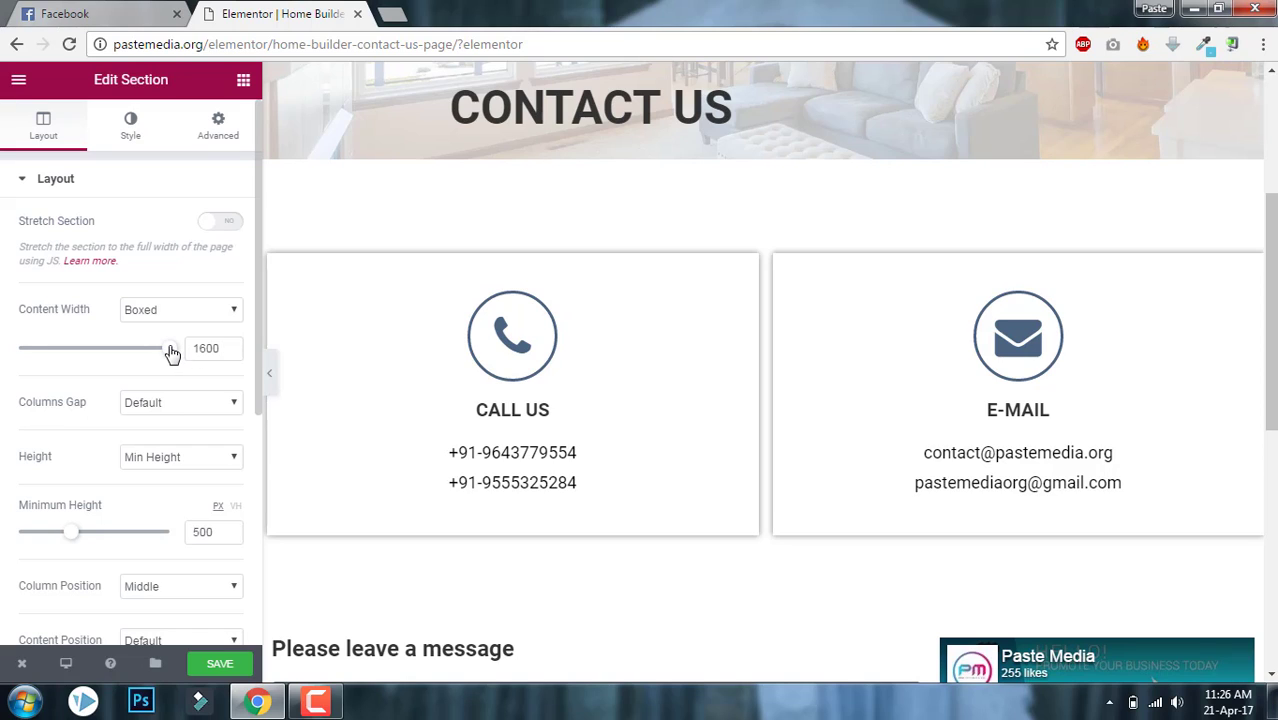
pyautogui.moveTo(171, 354); pyautogui.dragTo(3, 368)
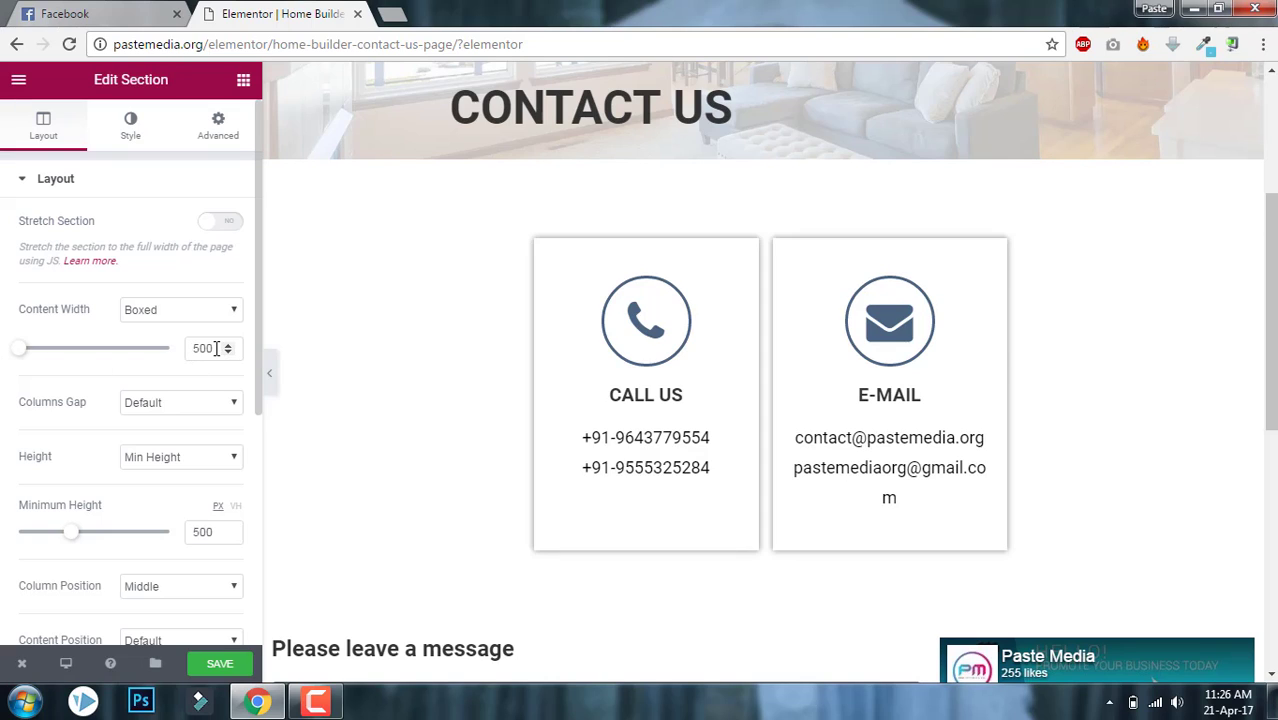
# Try content widths below the slider's minimum for the contact section: 30, 10 and 1
pyautogui.moveTo(214, 348); pyautogui.dragTo(172, 358)
pyautogui.write('30')
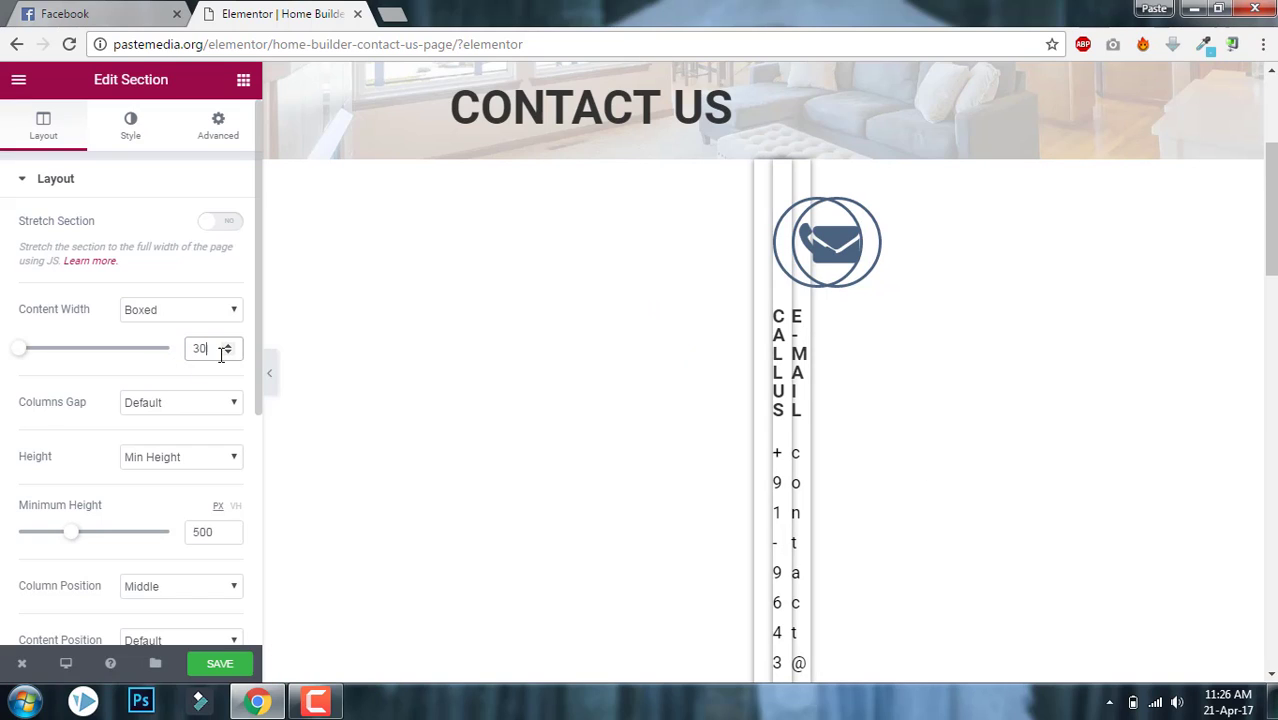
pyautogui.moveTo(221, 355); pyautogui.dragTo(134, 352)
pyautogui.write('10')
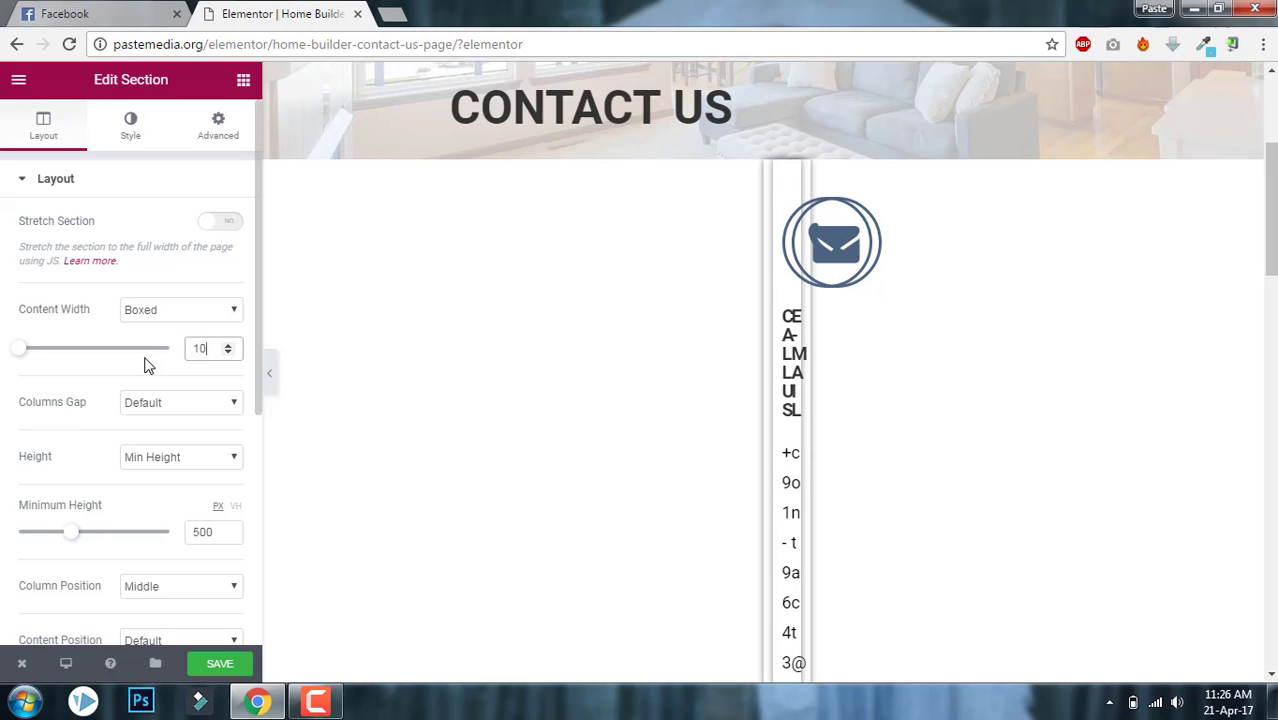
pyautogui.moveTo(207, 348); pyautogui.dragTo(176, 352)
pyautogui.write('1')
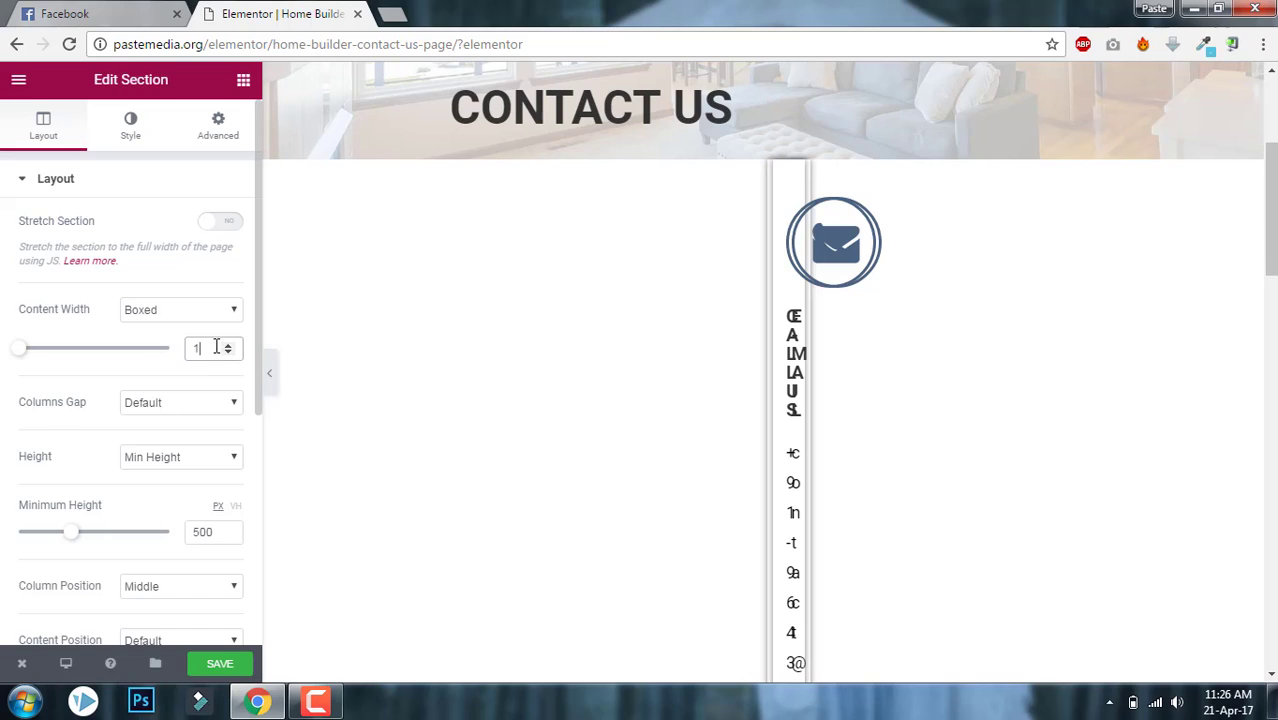
# Try content widths of 200, 400 and 500 for the contact section
pyautogui.doubleClick(214, 347)
pyautogui.write('200')
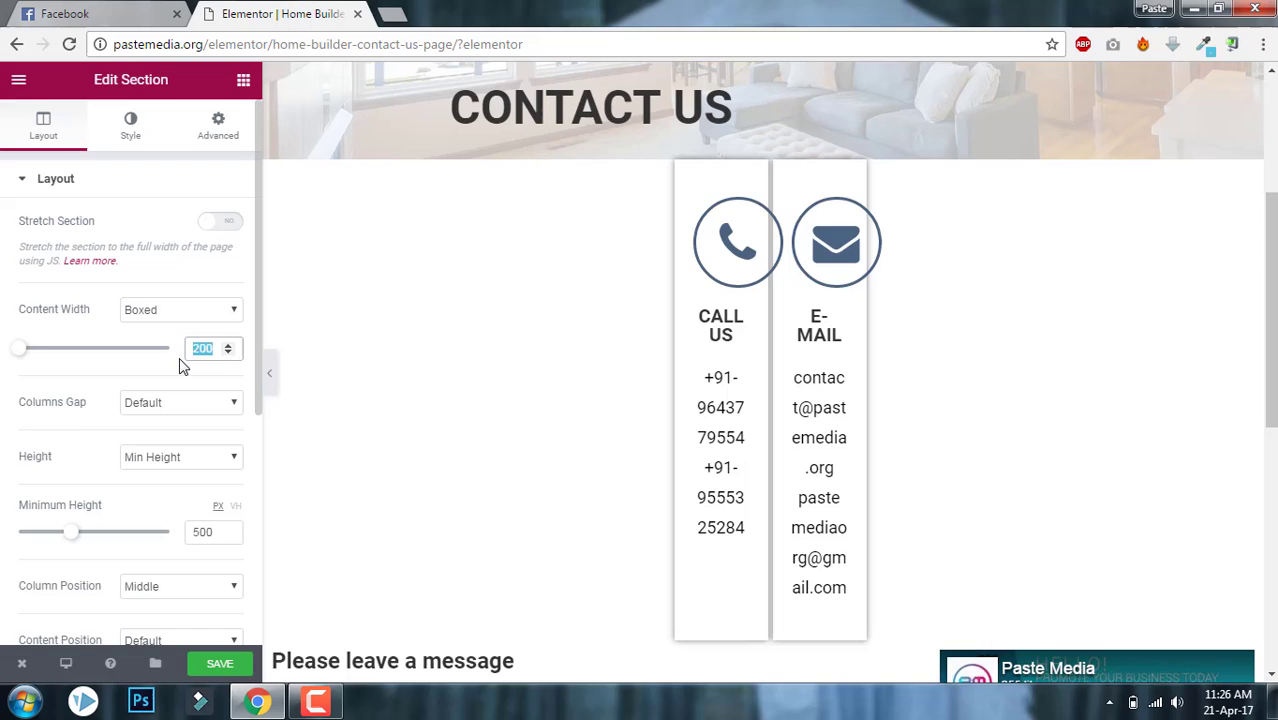
pyautogui.write('400')
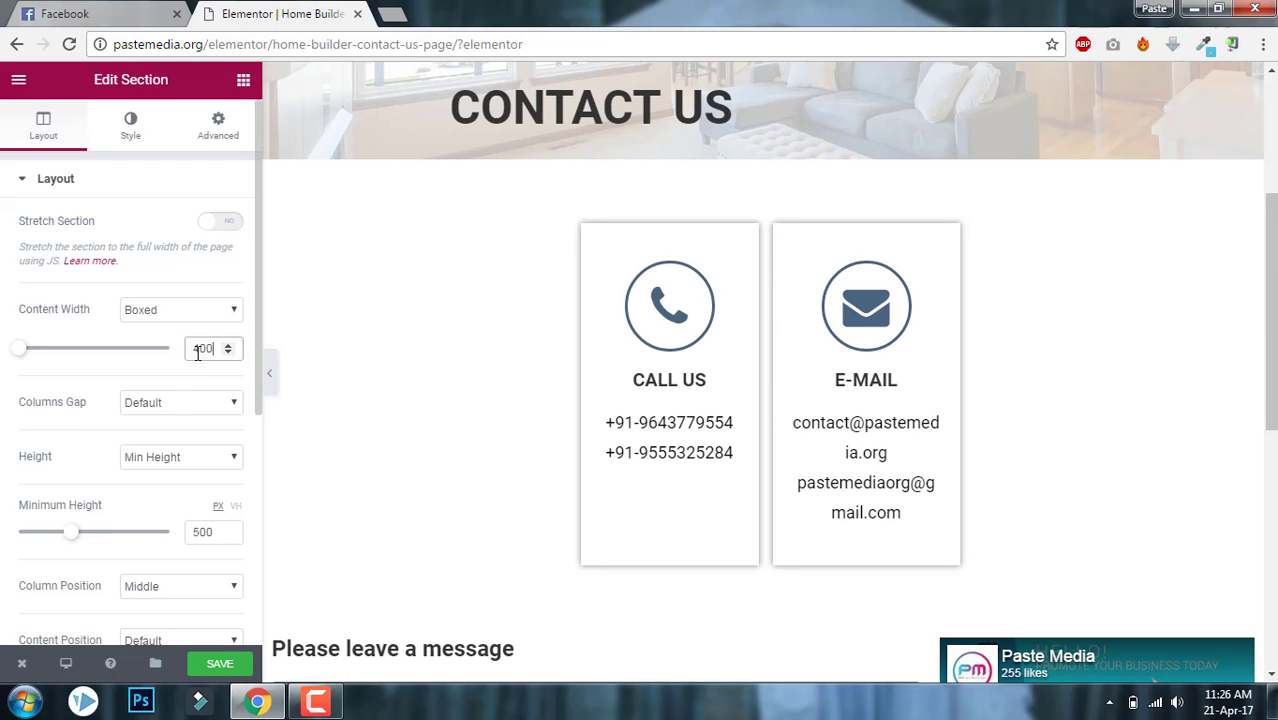
pyautogui.click(228, 345)
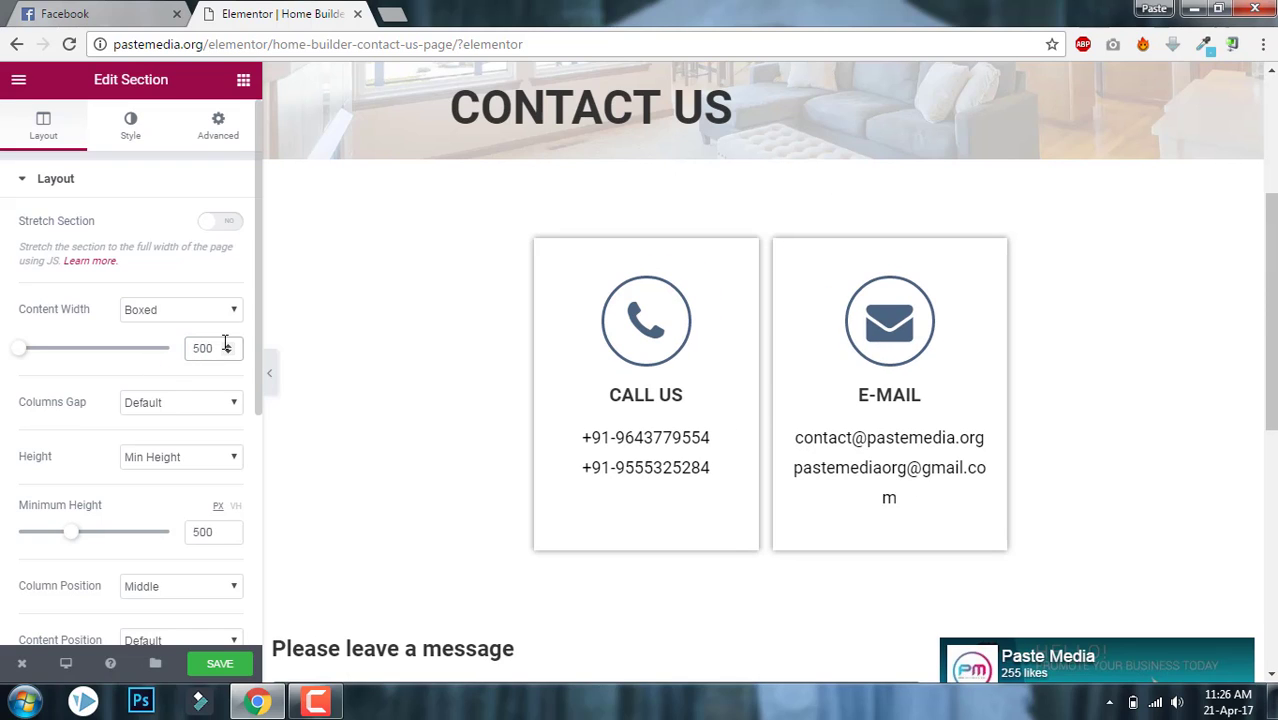
# Set the contact section's content width to 600 and preview the page without the editing panel
pyautogui.moveTo(220, 346); pyautogui.dragTo(137, 368)
pyautogui.write('600')
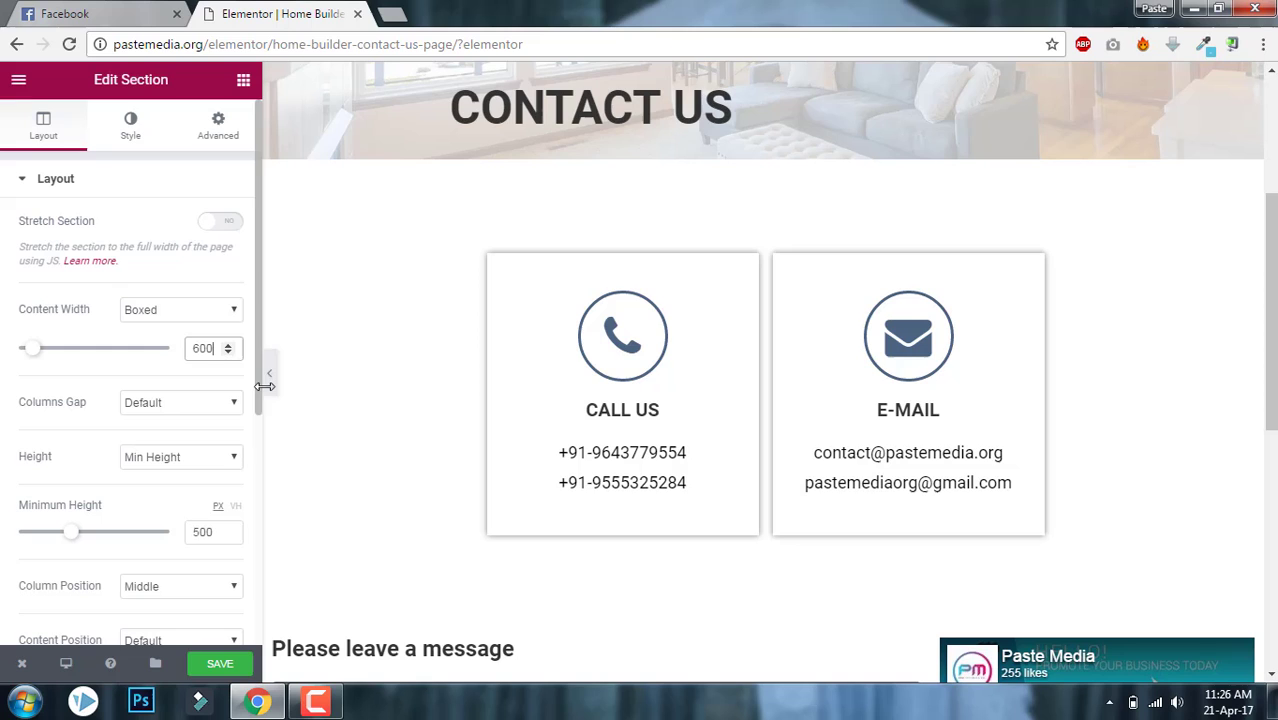
pyautogui.click(269, 376)
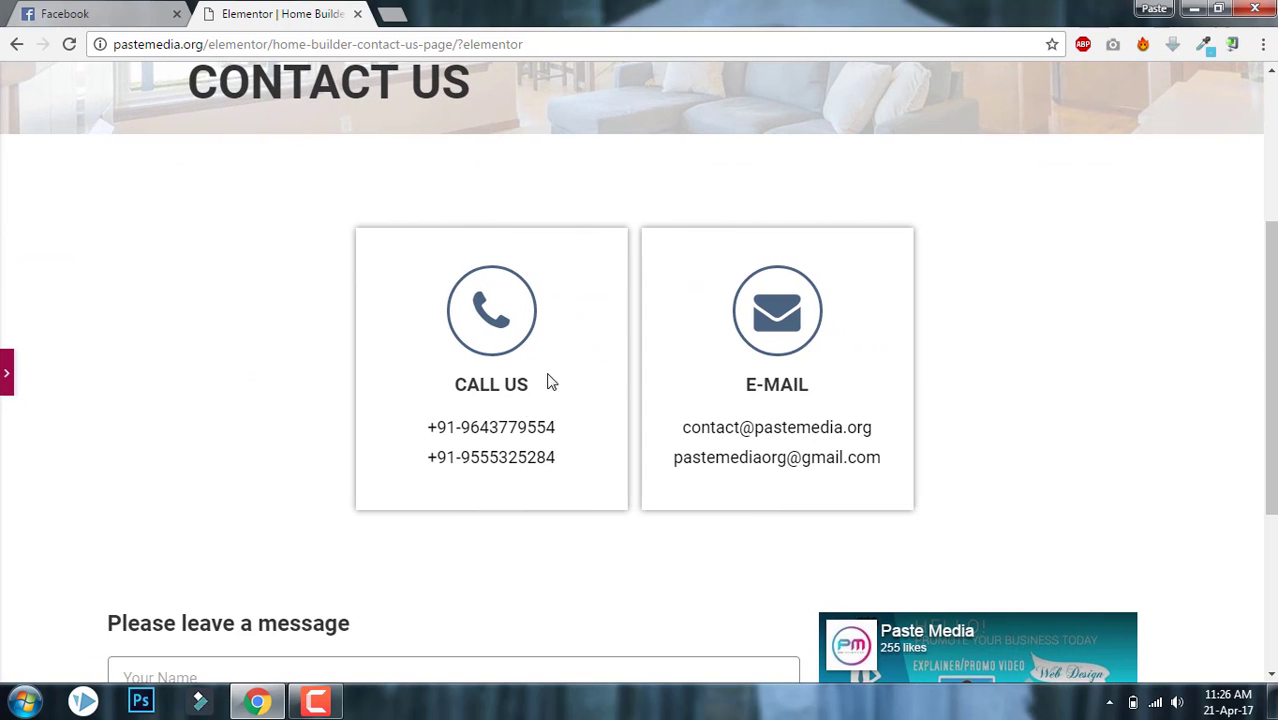
pyautogui.moveTo(1273, 398); pyautogui.dragTo(1272, 336)
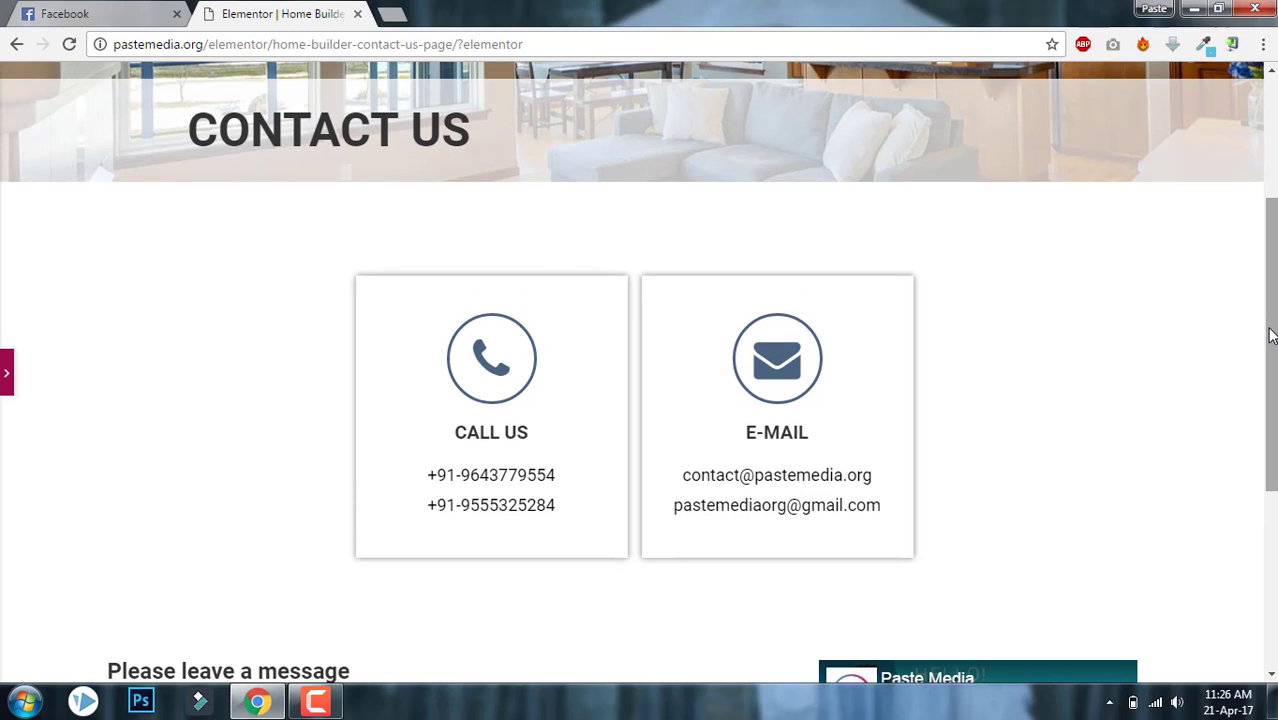